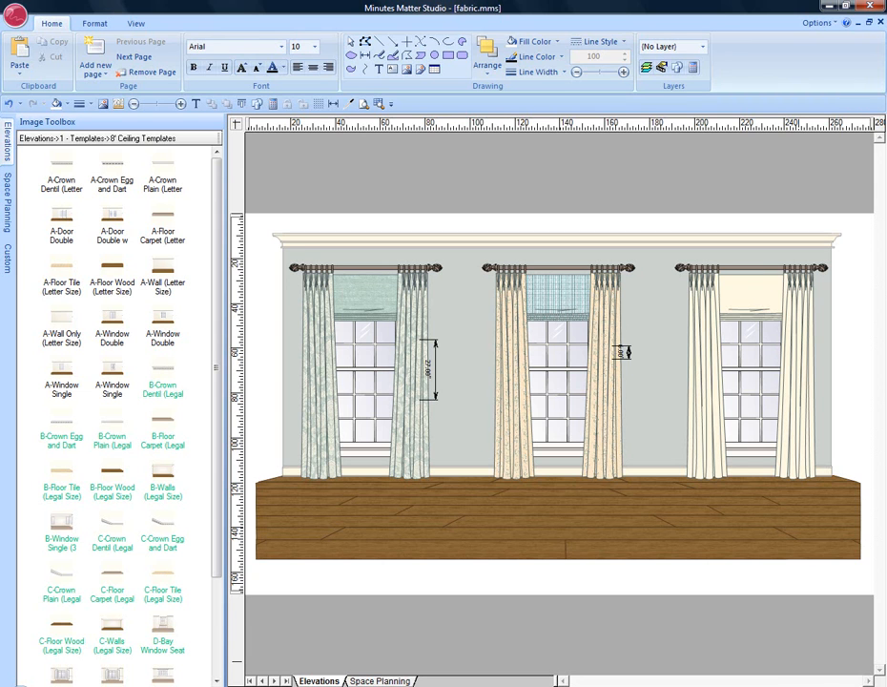
Step: Open the fabric fill options for the cream drapery panels on the third window
{"action": "left_click", "coordinate": [709, 350]}
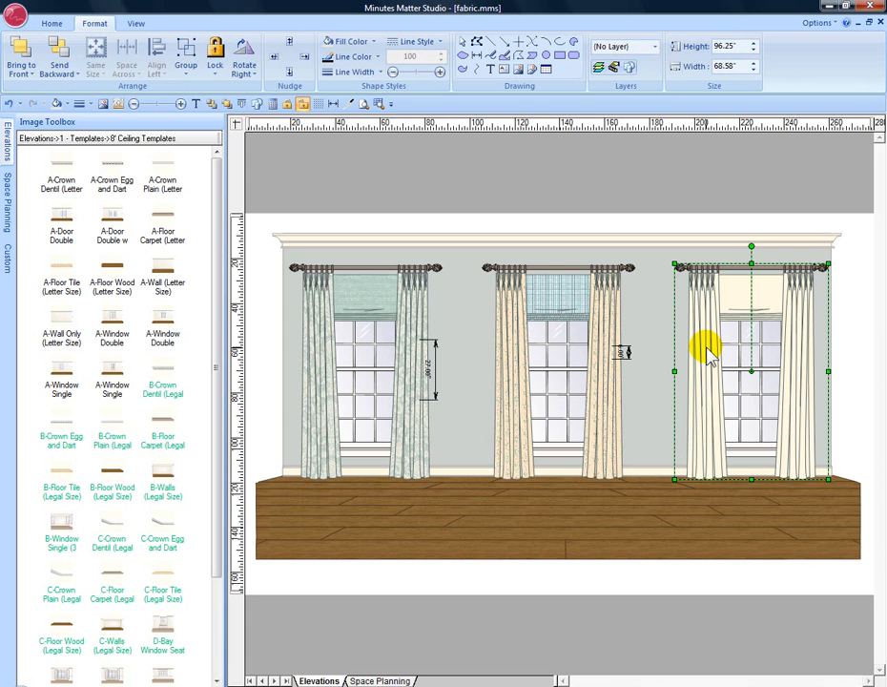
{"action": "right_click", "coordinate": [709, 349]}
{"action": "mouse_move", "coordinate": [737, 520]}
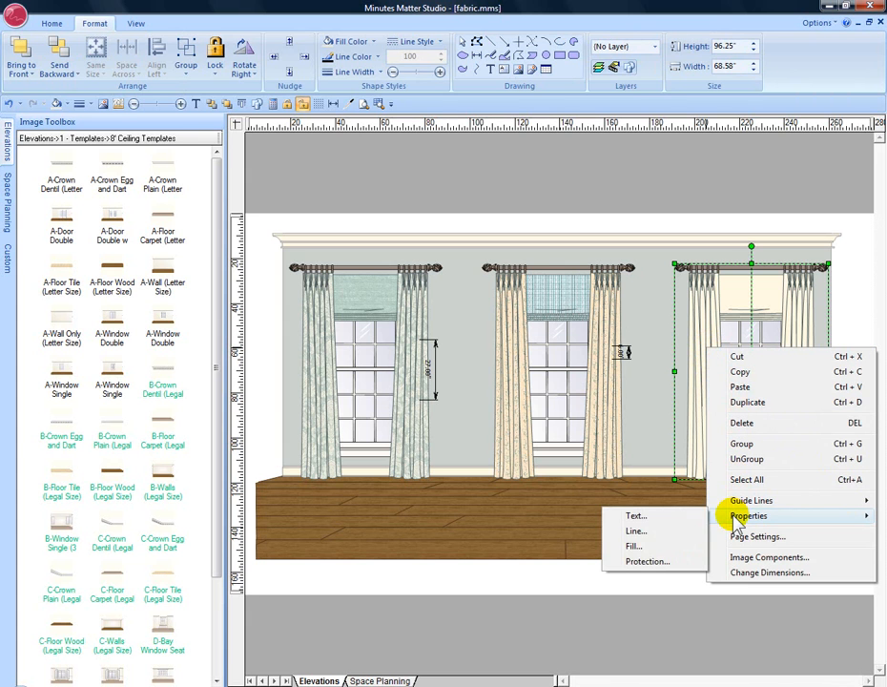
{"action": "left_click", "coordinate": [650, 547]}
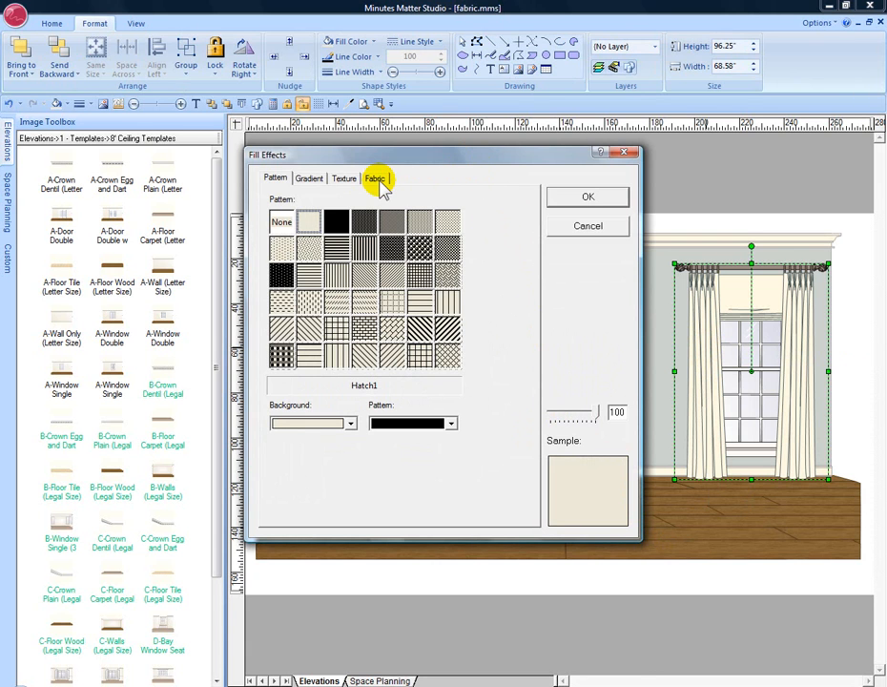
{"action": "left_click", "coordinate": [376, 180]}
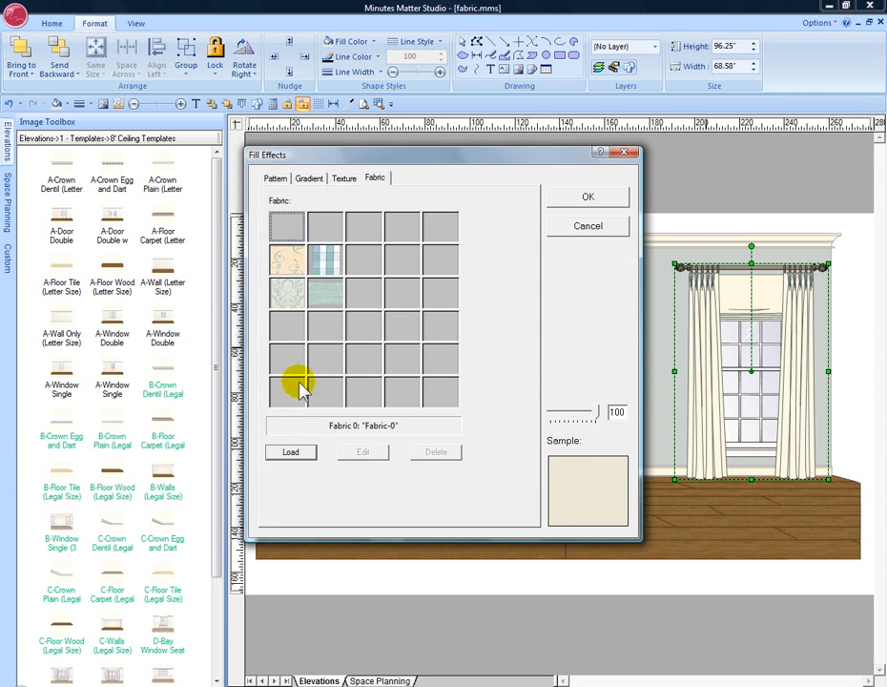
Step: Load the image Thibaut Waterbury Aqua 27v cr.jpg from the Anglund folder into the first fabric slot
{"action": "left_click", "coordinate": [285, 231]}
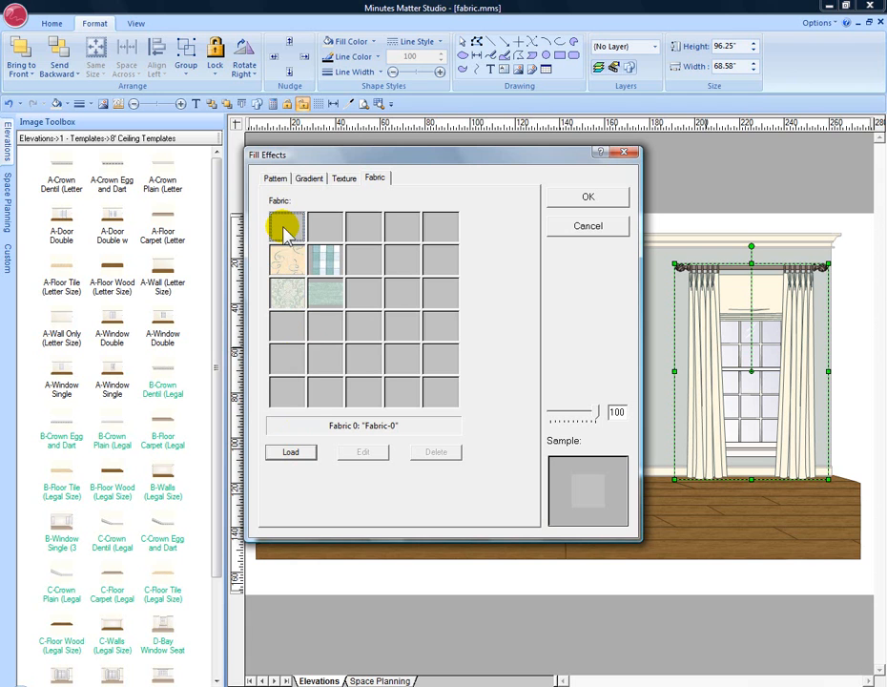
{"action": "left_click", "coordinate": [291, 453]}
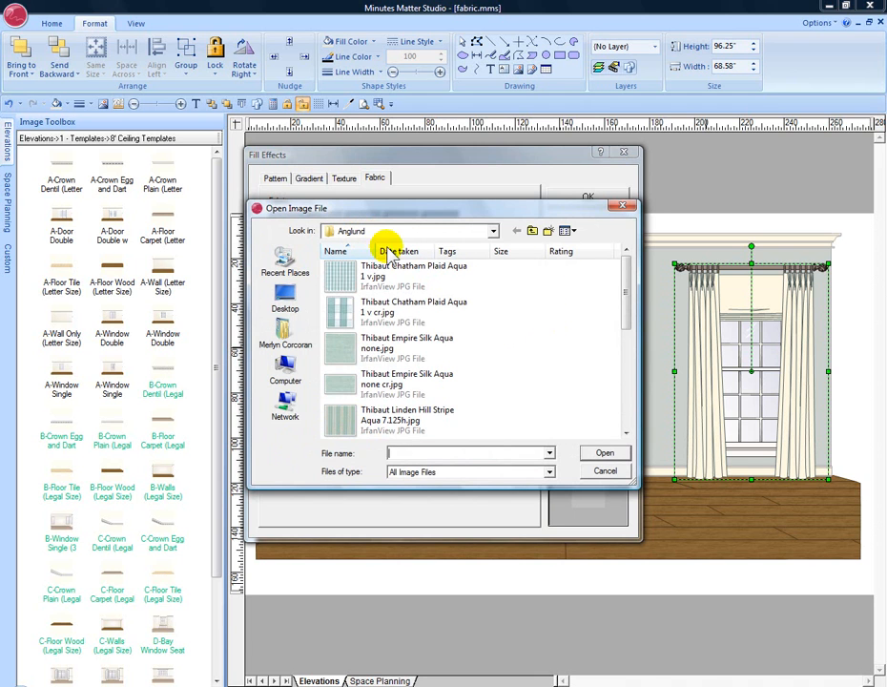
{"action": "left_click_drag", "start_coordinate": [622, 268], "coordinate": [627, 375]}
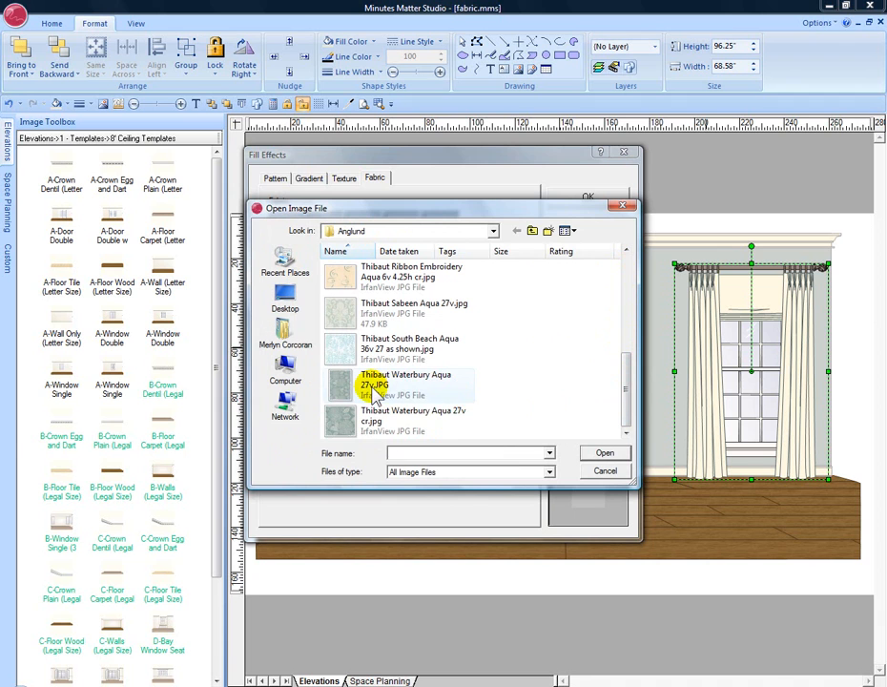
{"action": "mouse_move", "coordinate": [373, 393]}
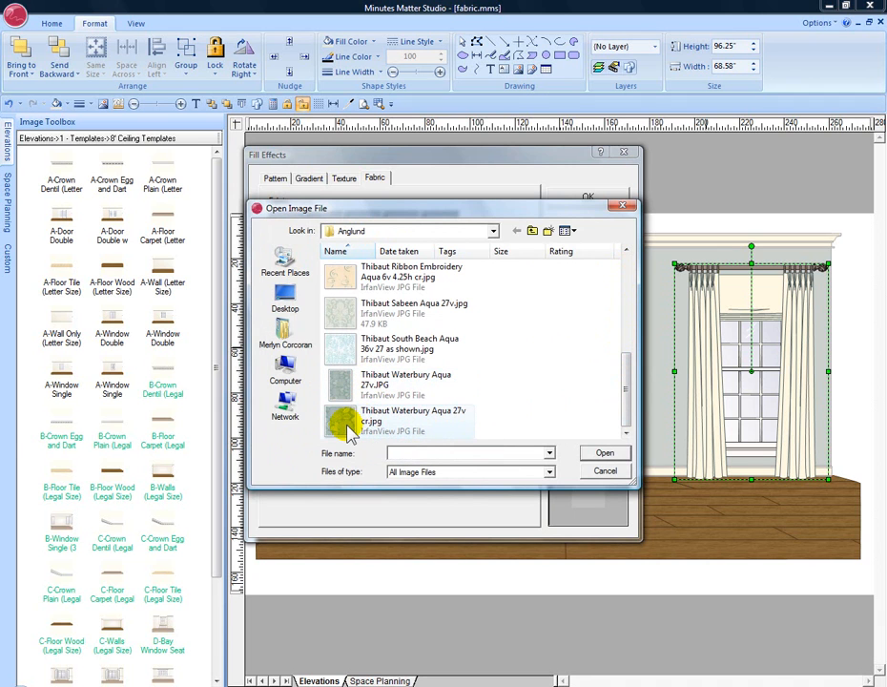
{"action": "mouse_move", "coordinate": [349, 430]}
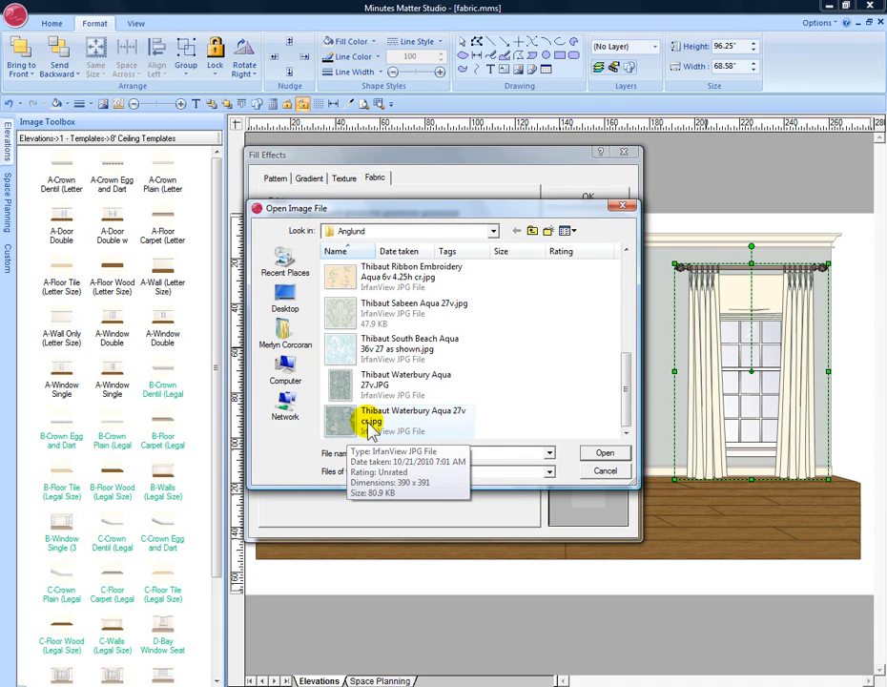
{"action": "left_click", "coordinate": [342, 419]}
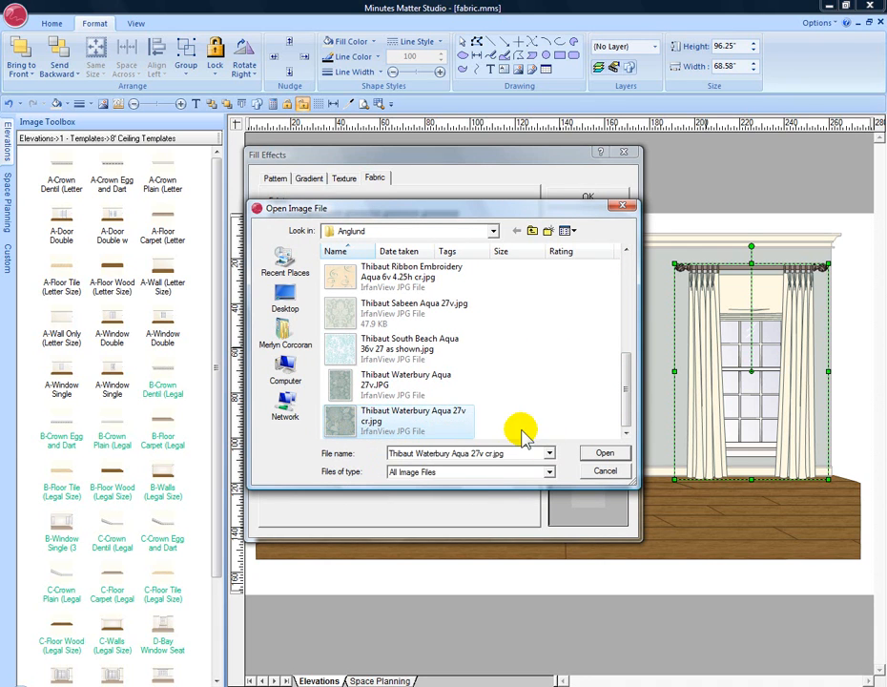
{"action": "mouse_move", "coordinate": [464, 420]}
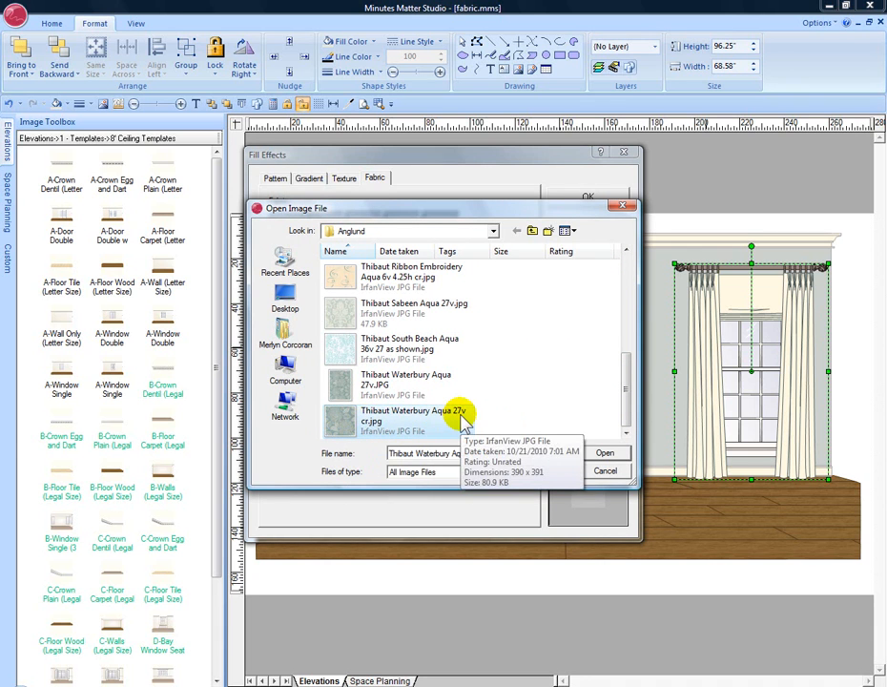
{"action": "left_click", "coordinate": [607, 453]}
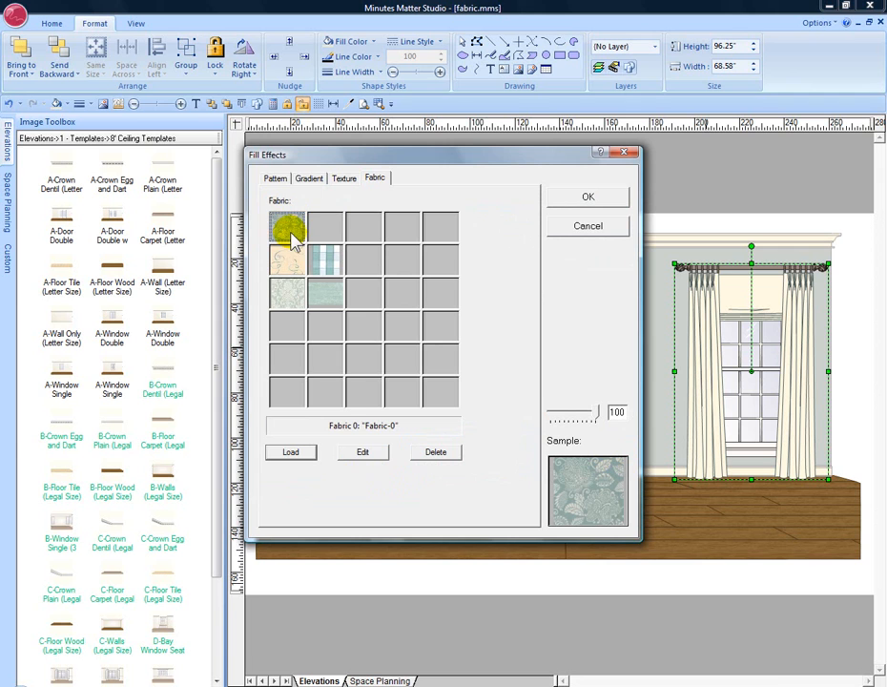
Step: Set the loaded Waterbury fabric's height to 27 inches, keeping the aspect ratio
{"action": "left_click", "coordinate": [364, 452]}
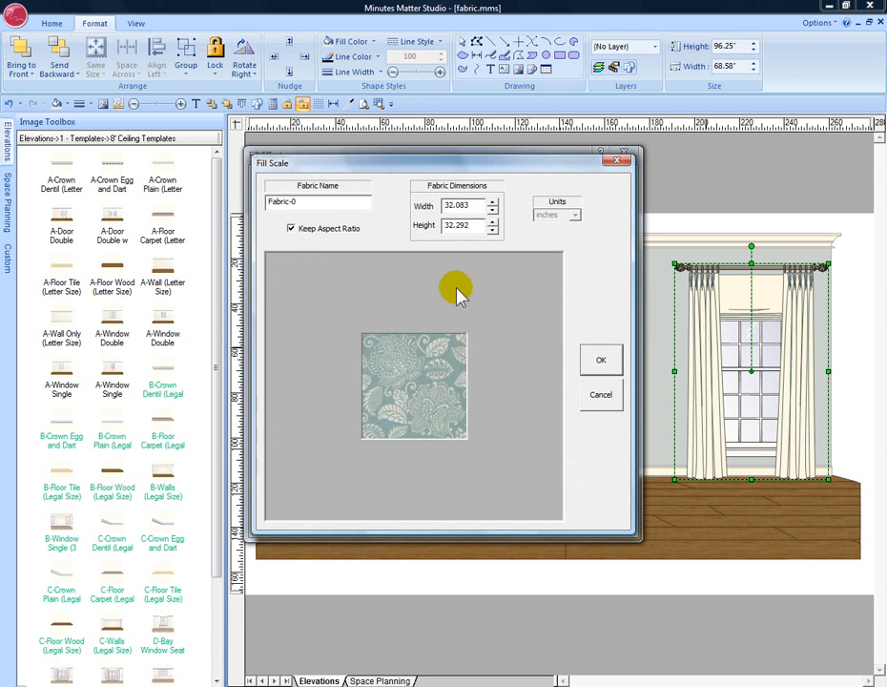
{"action": "double_click", "coordinate": [473, 224]}
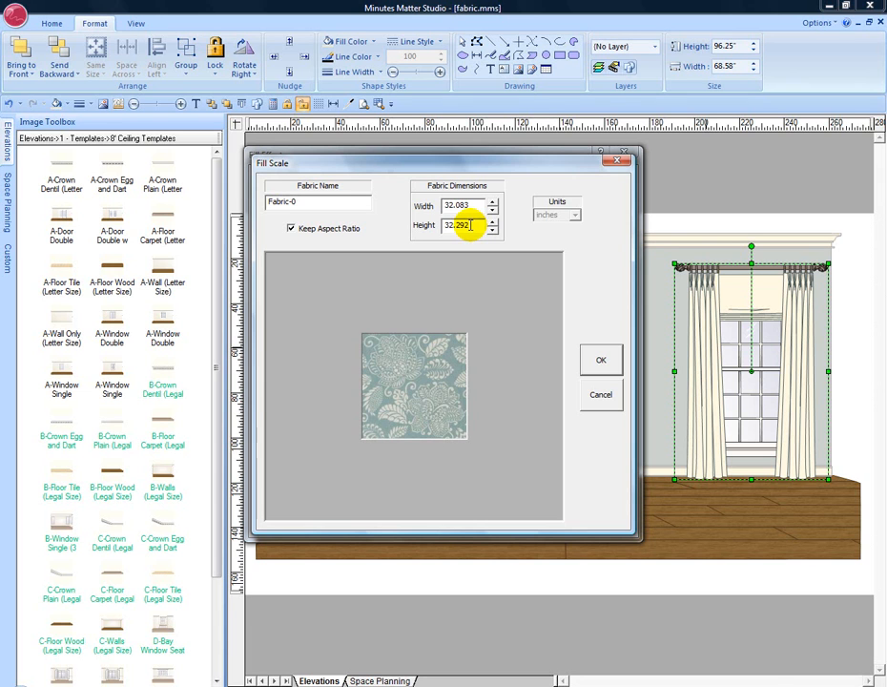
{"action": "left_click_drag", "start_coordinate": [471, 225], "coordinate": [424, 229]}
{"action": "type", "text": "27"}
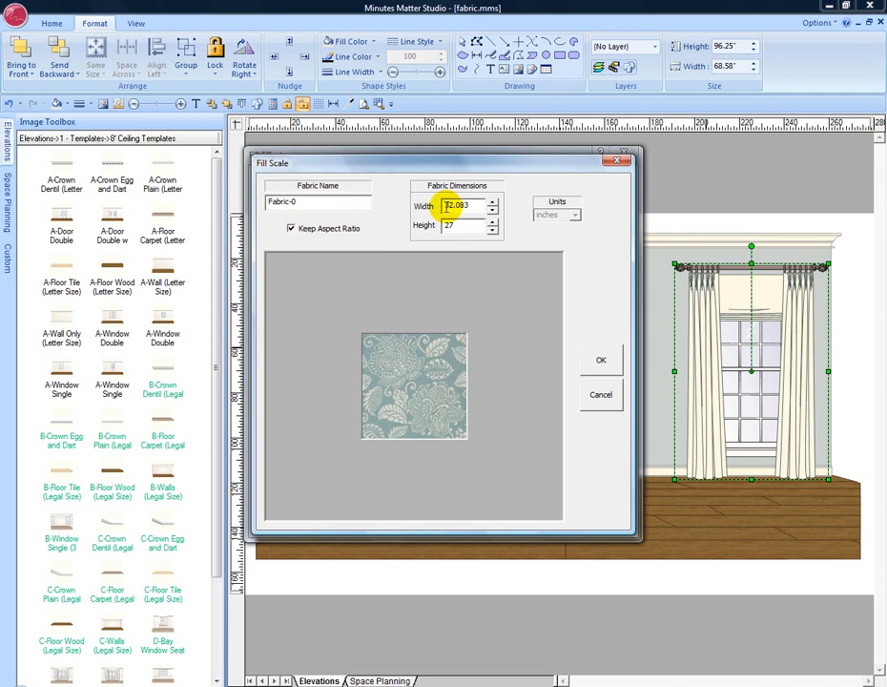
Step: Name the fabric Thibaut Waterbury Aqua and apply it to the third window's drapery panels
{"action": "left_click_drag", "start_coordinate": [300, 201], "coordinate": [267, 199]}
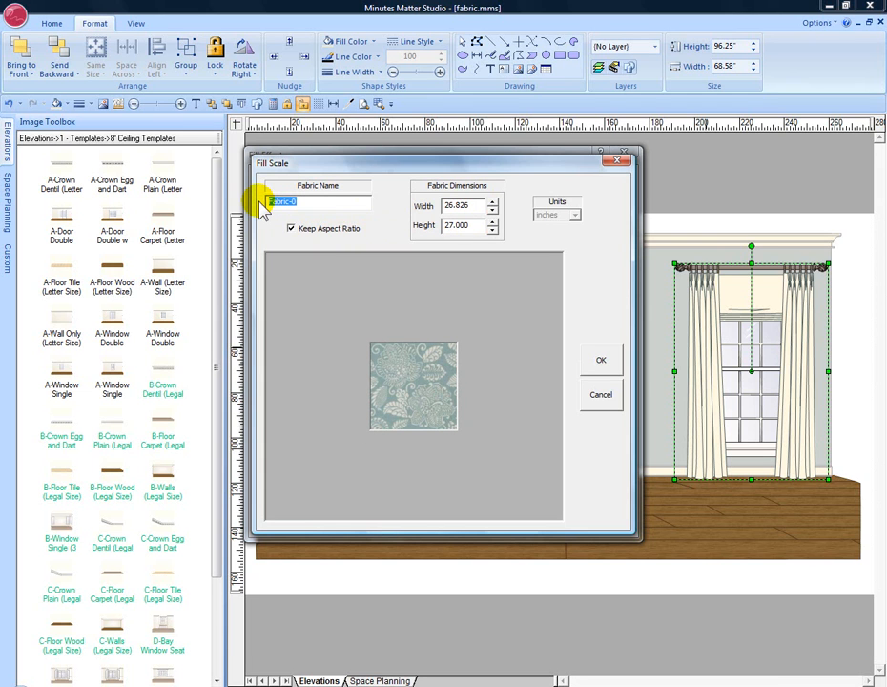
{"action": "type", "text": "Thibaut Waterbury Aqua"}
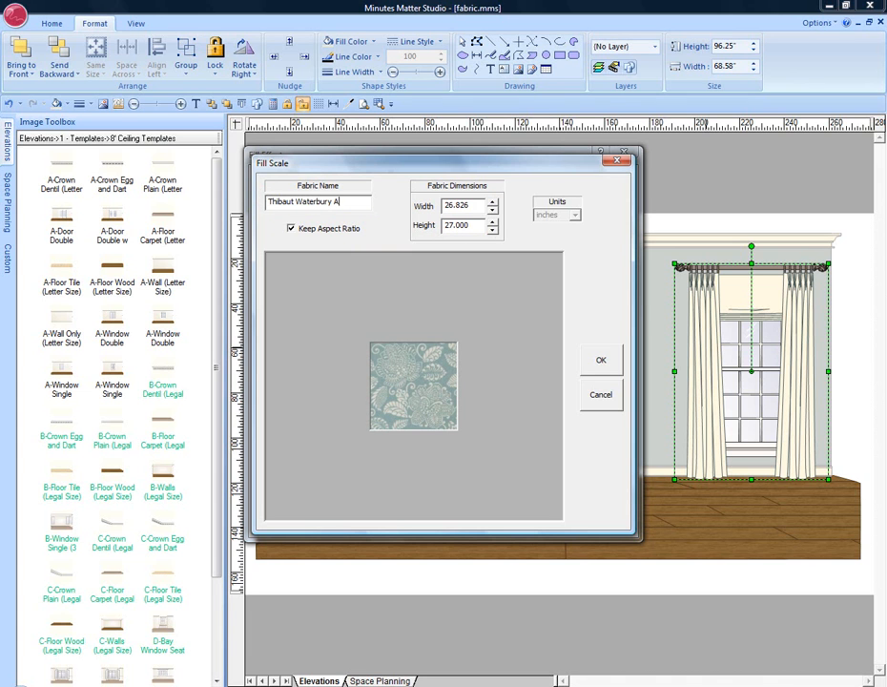
{"action": "left_click", "coordinate": [602, 362]}
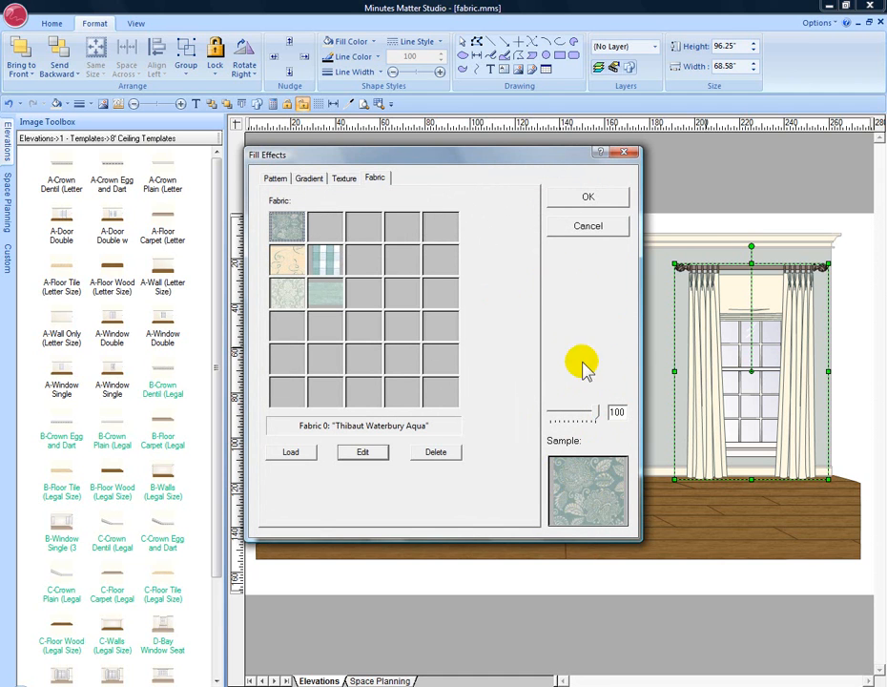
{"action": "left_click", "coordinate": [615, 198]}
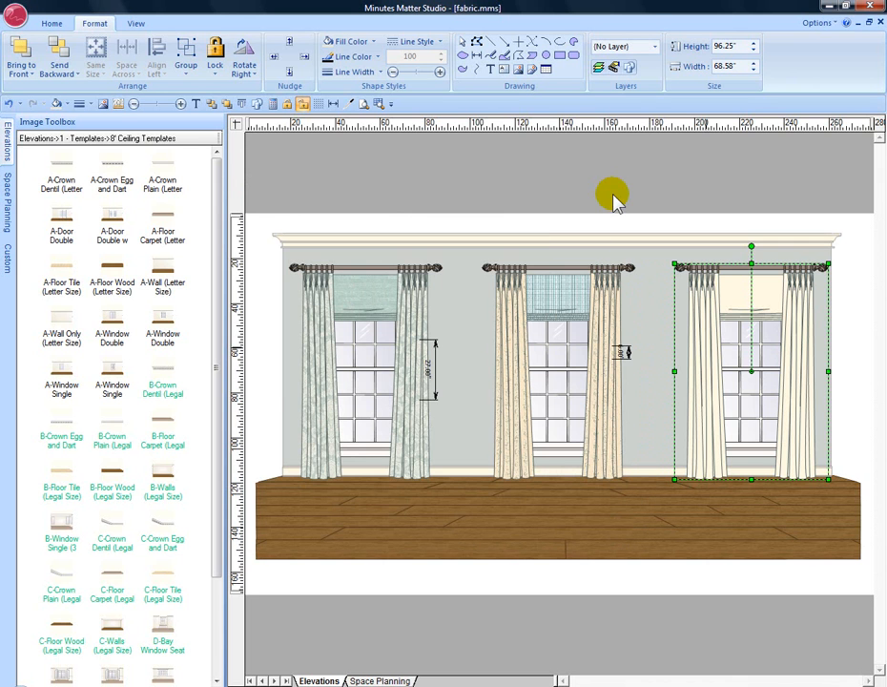
Step: Open the fabric fill options for the cream shade on the third window
{"action": "left_click", "coordinate": [734, 299]}
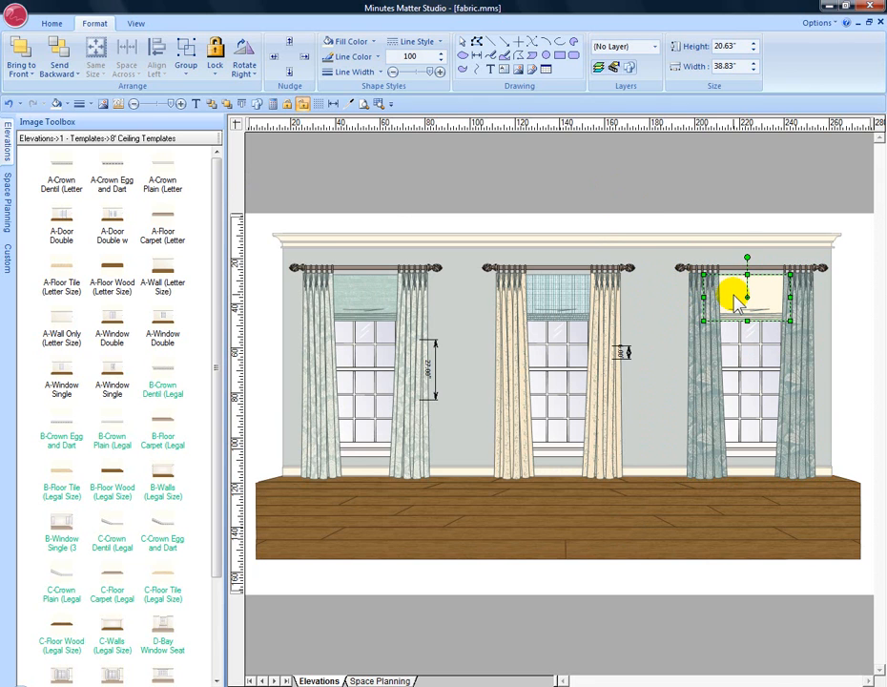
{"action": "right_click", "coordinate": [735, 299]}
{"action": "mouse_move", "coordinate": [730, 464]}
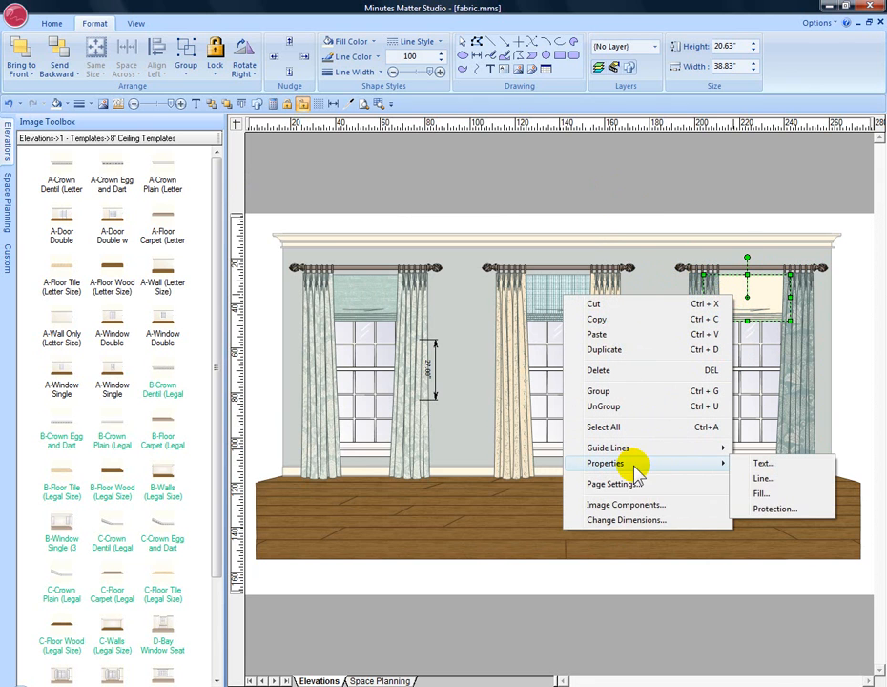
{"action": "left_click", "coordinate": [764, 493]}
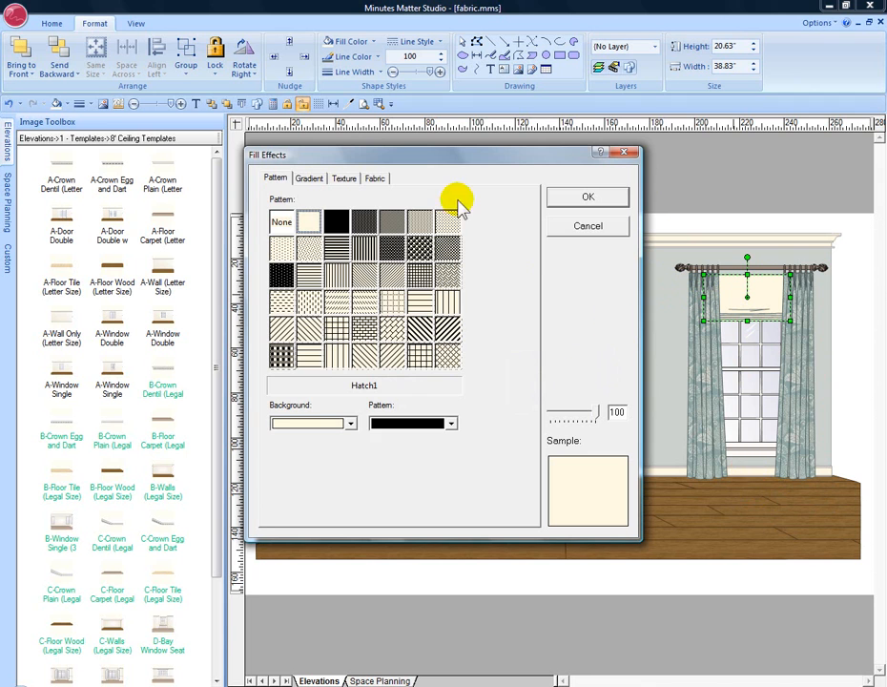
{"action": "left_click", "coordinate": [375, 182]}
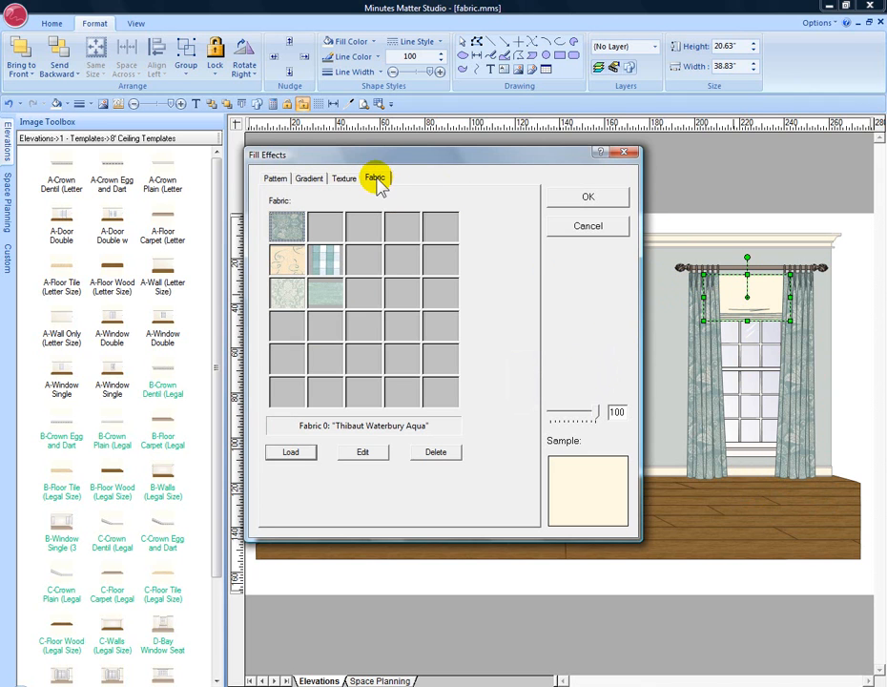
Step: Load the image Thibaut Linden Hill Stripe Aqua 7.125h cr.jpg into the second fabric slot of the first row
{"action": "left_click", "coordinate": [327, 229]}
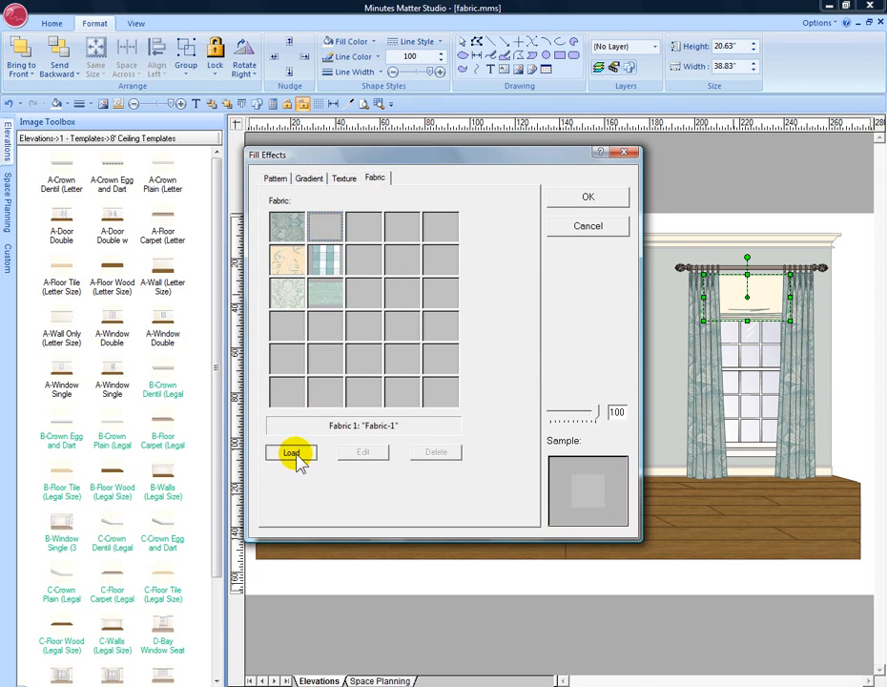
{"action": "left_click", "coordinate": [292, 454]}
{"action": "left_click_drag", "start_coordinate": [623, 267], "coordinate": [627, 310]}
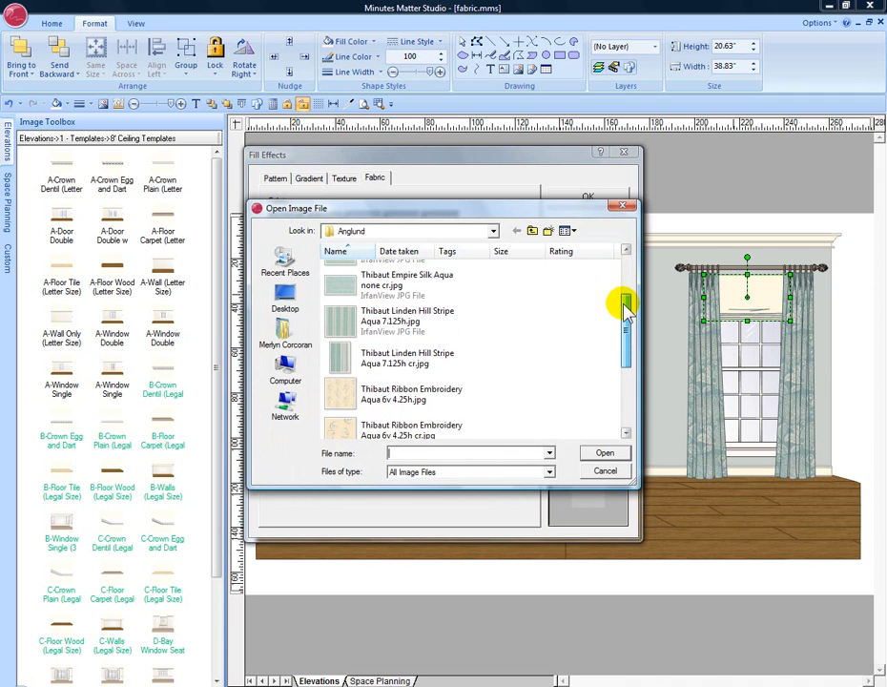
{"action": "left_click", "coordinate": [366, 359]}
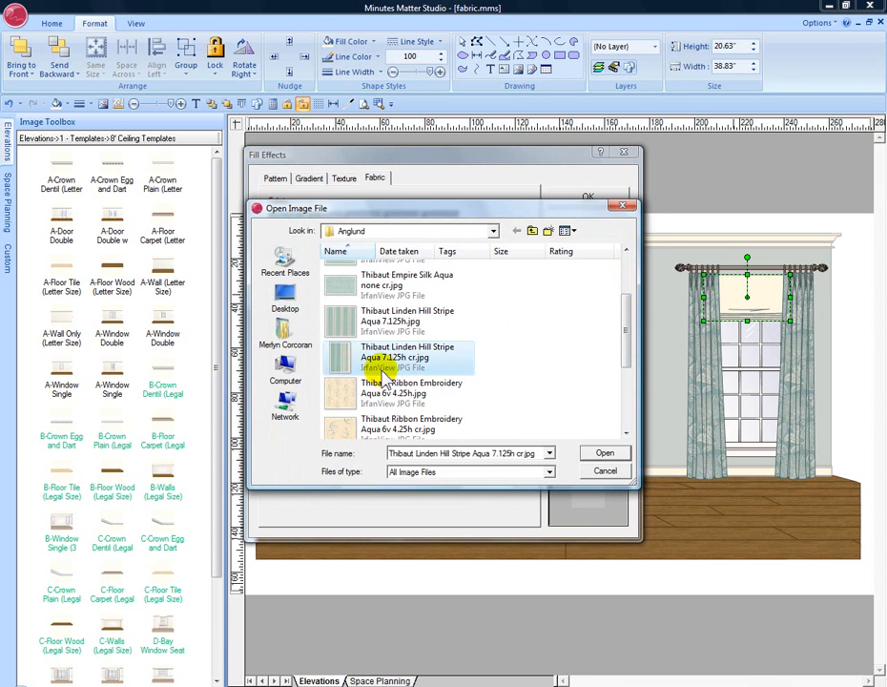
{"action": "left_click", "coordinate": [603, 456]}
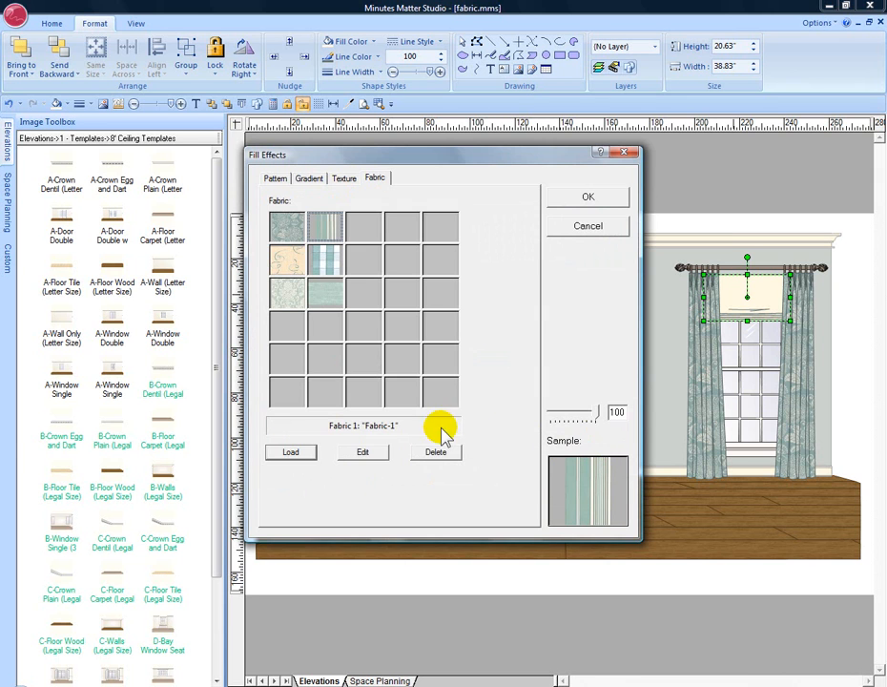
Step: Set the stripe fabric's width to 7.125 inches without keeping the aspect ratio, and apply it to the third window's shade
{"action": "left_click", "coordinate": [370, 452]}
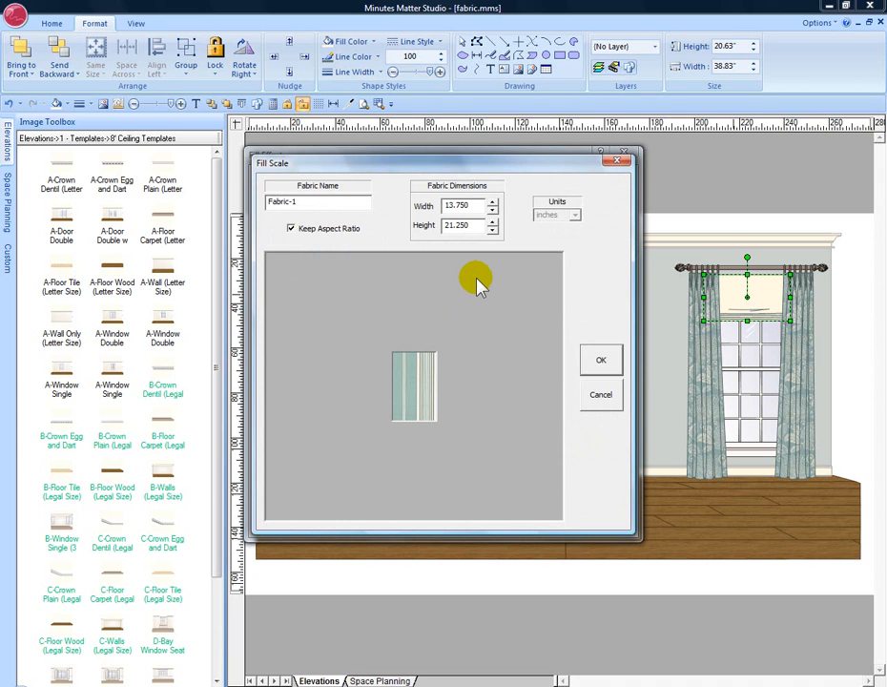
{"action": "left_click", "coordinate": [291, 229]}
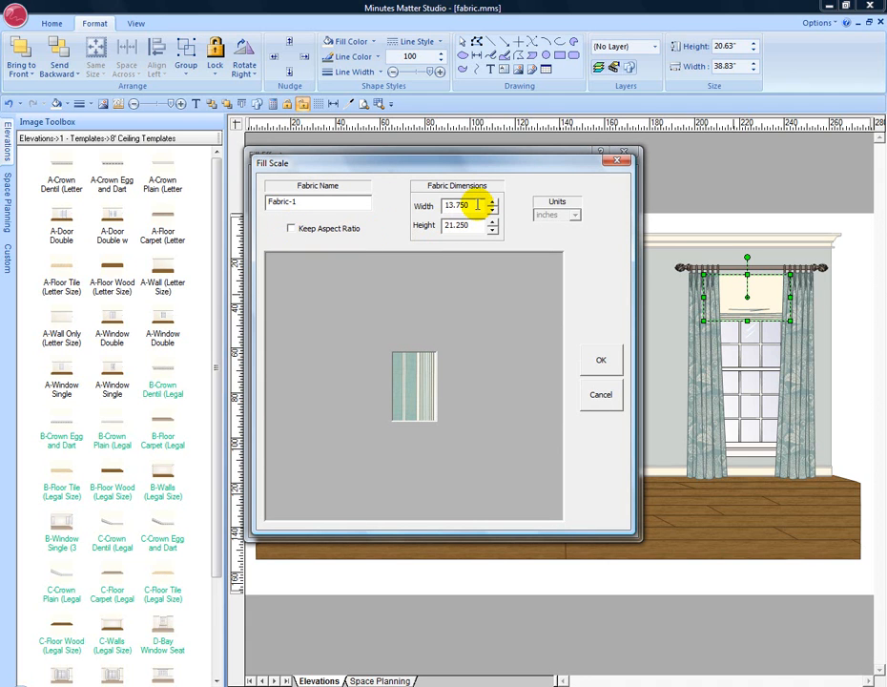
{"action": "left_click_drag", "start_coordinate": [471, 205], "coordinate": [445, 205]}
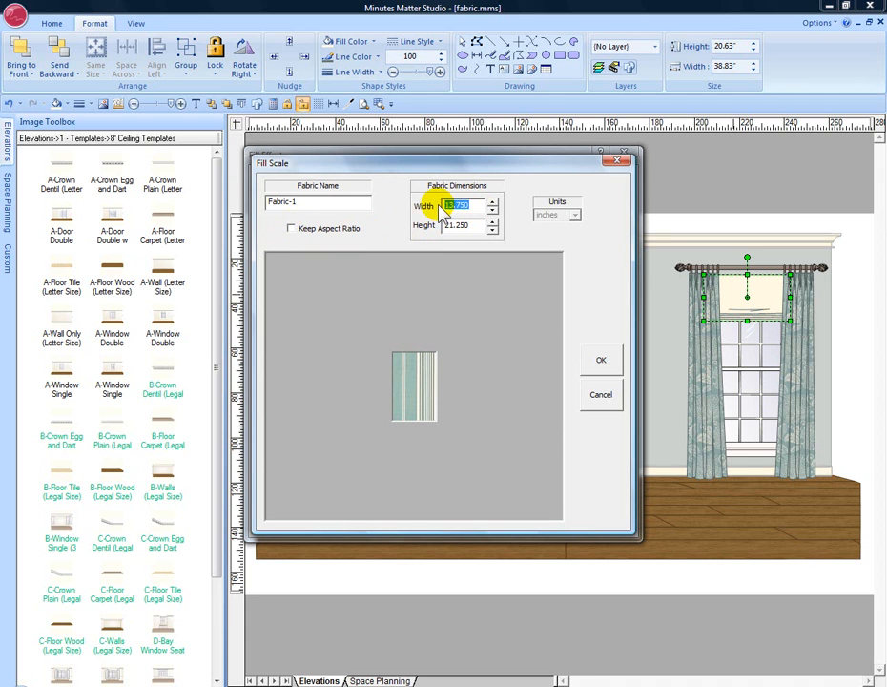
{"action": "type", "text": "7.125"}
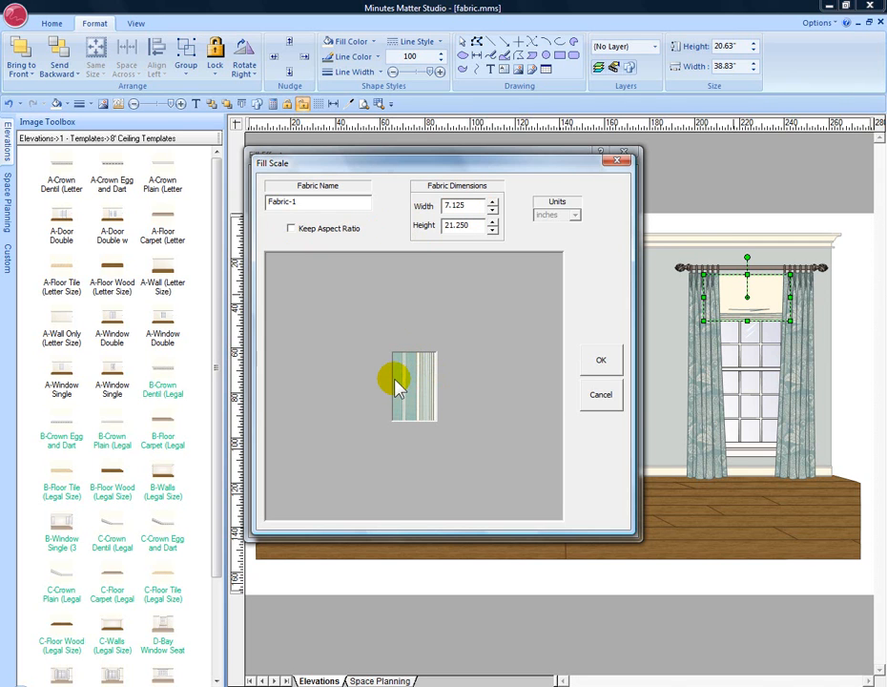
{"action": "double_click", "coordinate": [457, 205]}
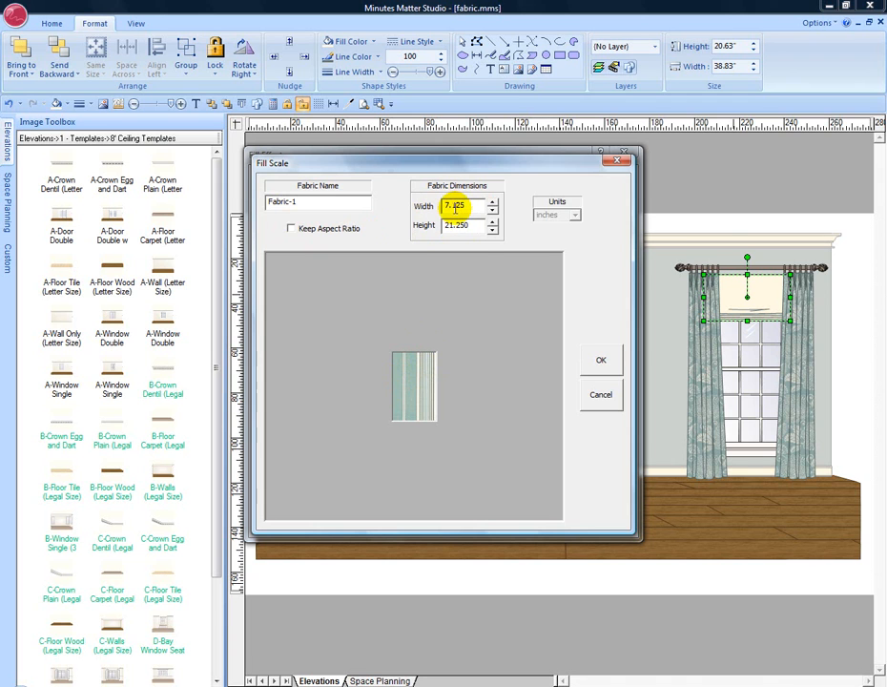
{"action": "double_click", "coordinate": [456, 225]}
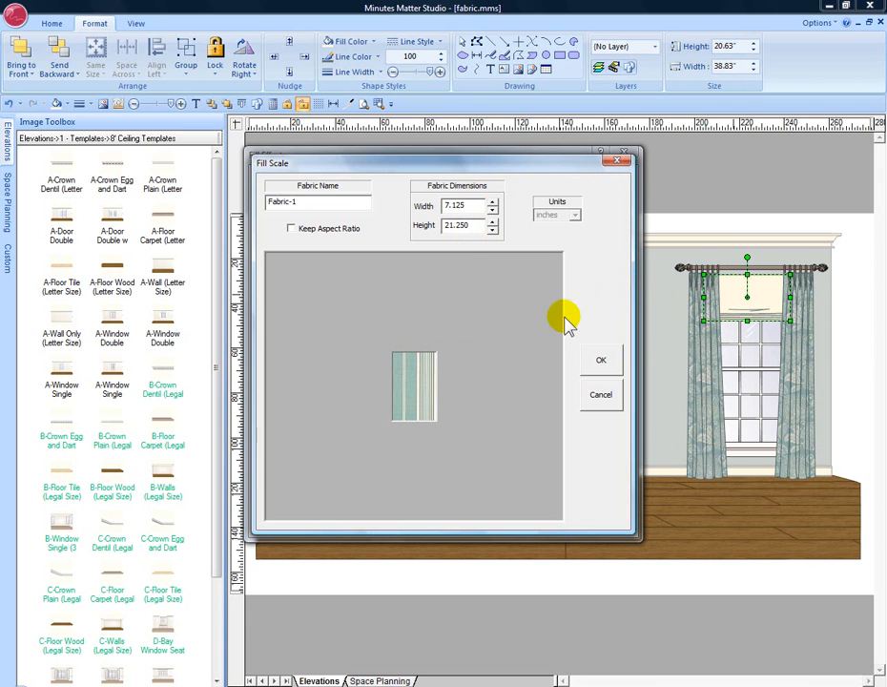
{"action": "left_click", "coordinate": [601, 365]}
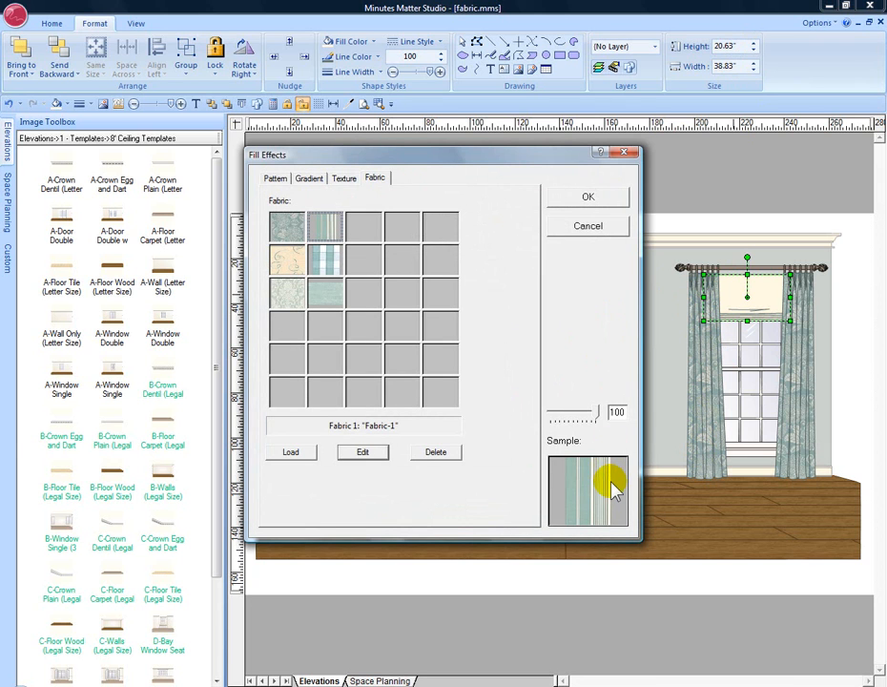
{"action": "left_click", "coordinate": [589, 198]}
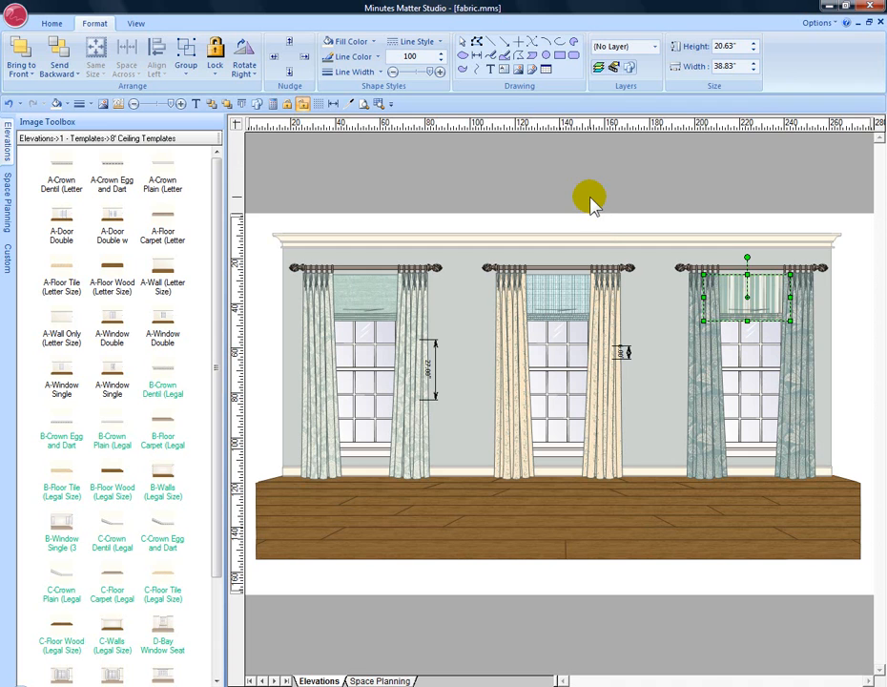
Step: Examine the pattern repeats beside the dimension lines on the first and second windows' drapery panels up close, and clear the selection
{"action": "left_click", "coordinate": [379, 103]}
{"action": "left_click_drag", "start_coordinate": [432, 341], "coordinate": [460, 405]}
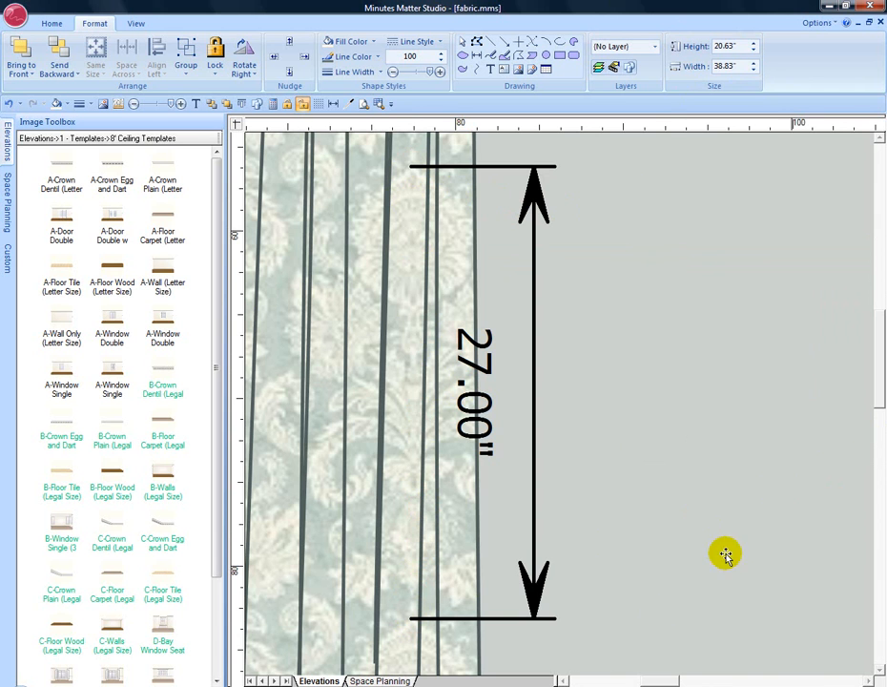
{"action": "left_click_drag", "start_coordinate": [649, 680], "coordinate": [729, 674]}
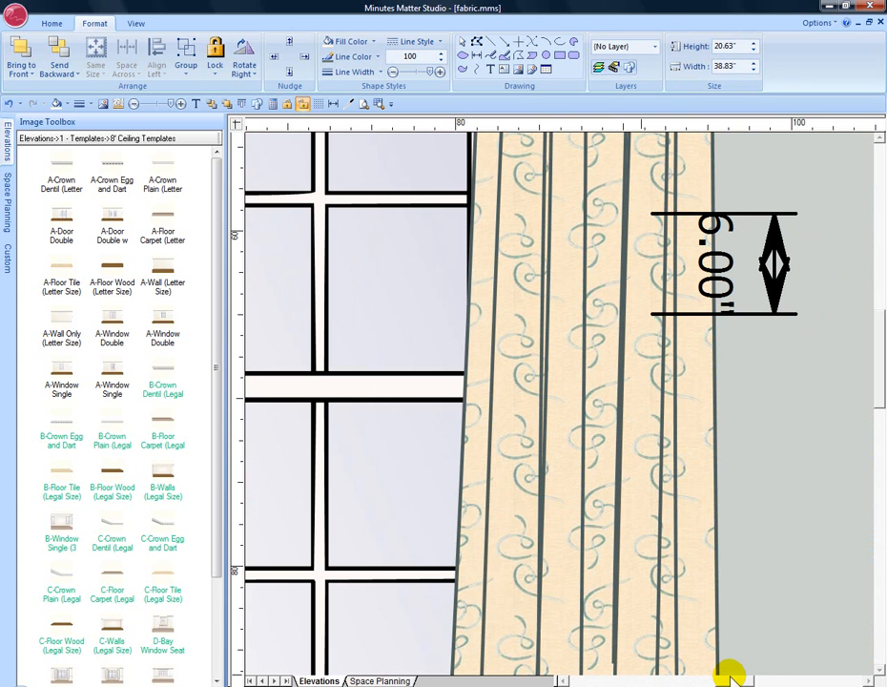
{"action": "left_click", "coordinate": [364, 105]}
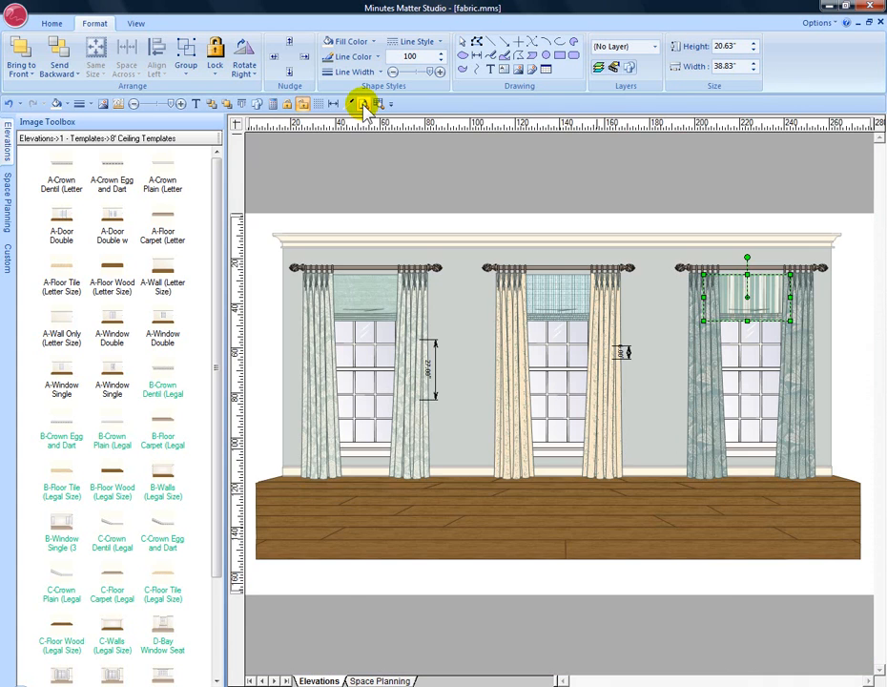
{"action": "left_click", "coordinate": [423, 172]}
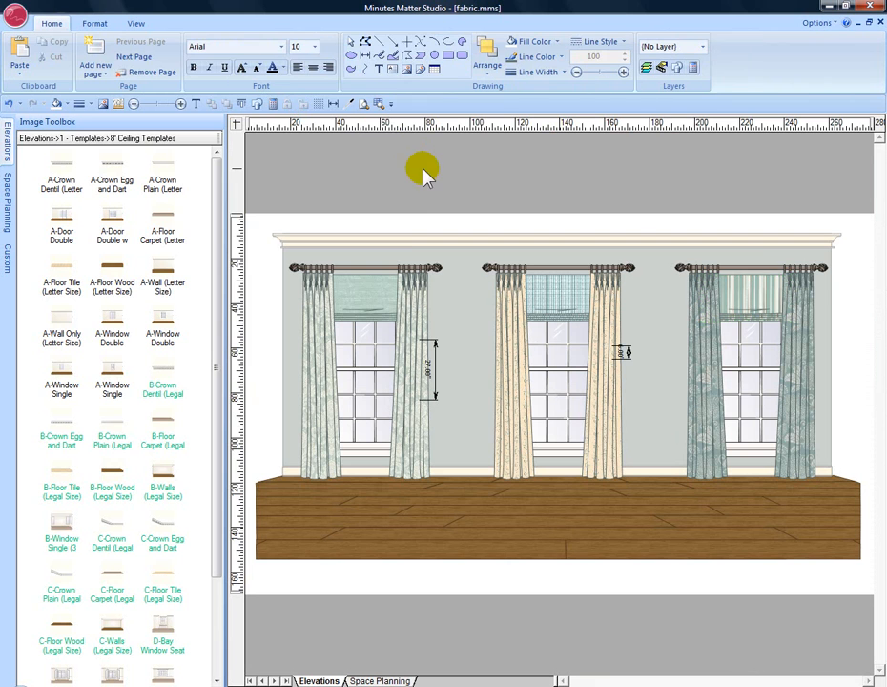
Step: Open the fabric fill options for the first window's drapery panels
{"action": "left_click", "coordinate": [318, 315]}
{"action": "right_click", "coordinate": [318, 315]}
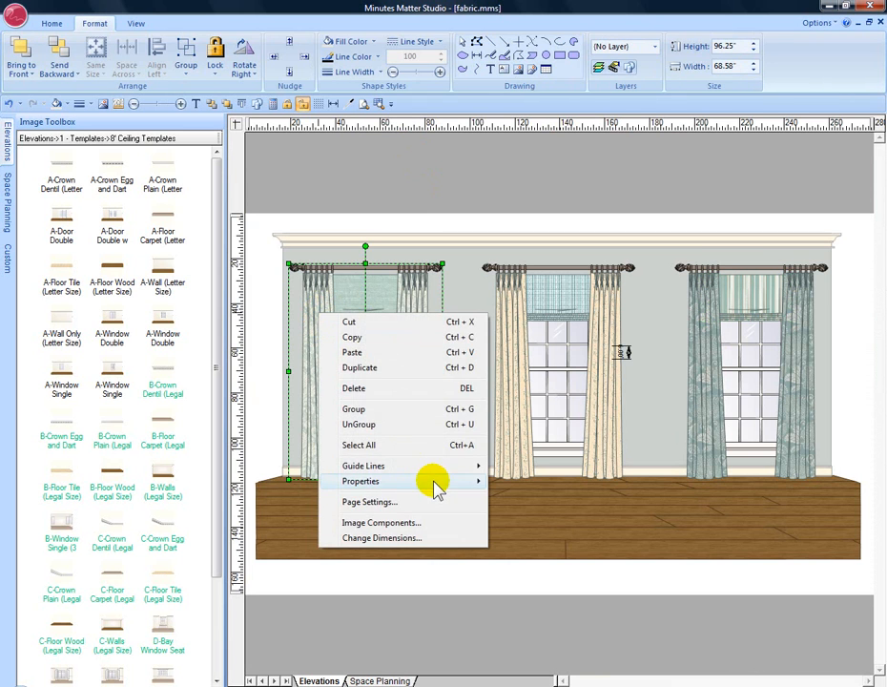
{"action": "mouse_move", "coordinate": [448, 481]}
{"action": "left_click", "coordinate": [527, 514]}
{"action": "left_click", "coordinate": [375, 178]}
Step: Check the scale settings of the damask fabric in the third row, and leave them without saving changes
{"action": "left_click", "coordinate": [292, 295]}
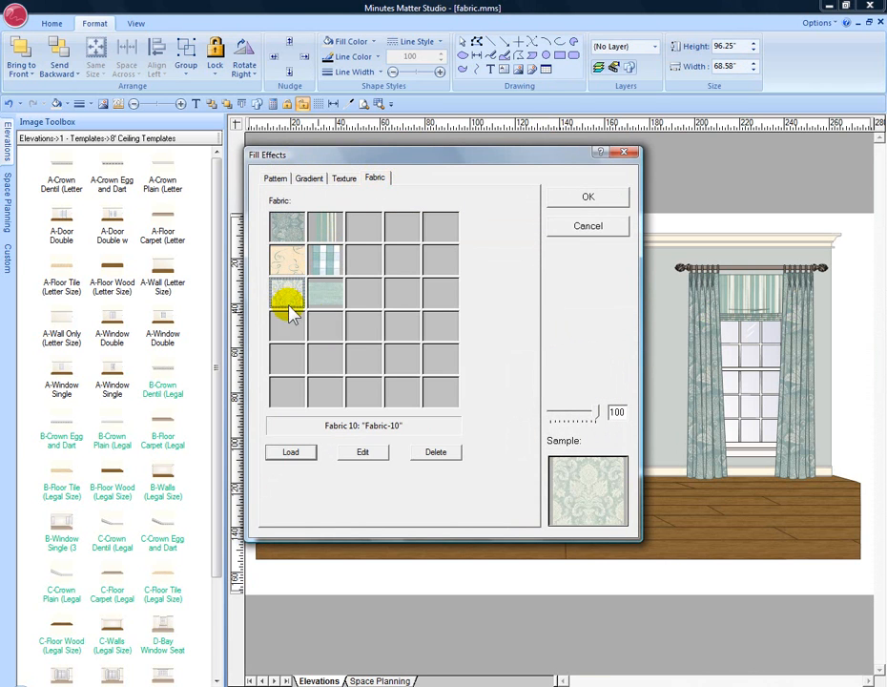
{"action": "left_click", "coordinate": [360, 453]}
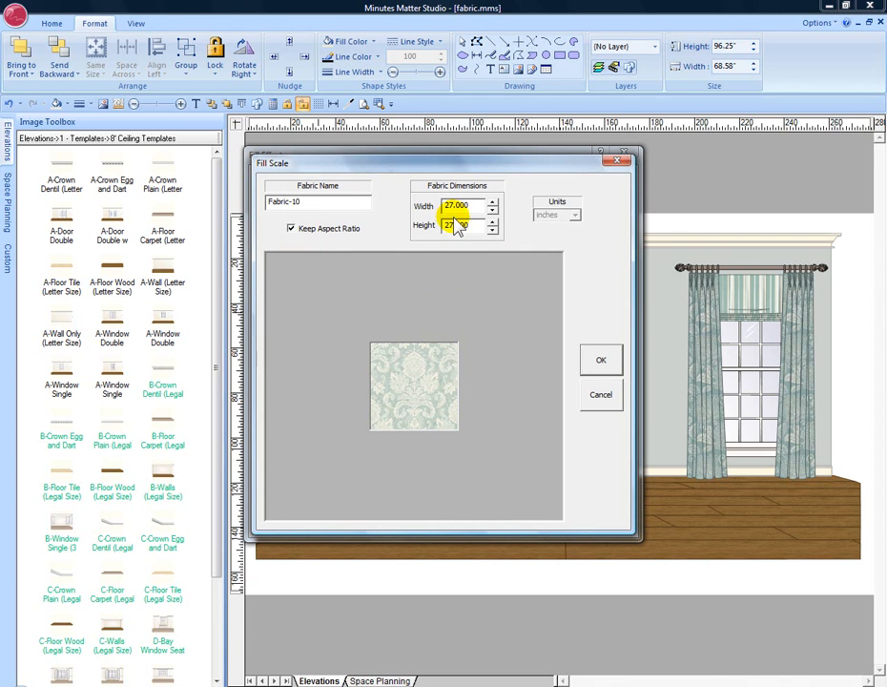
{"action": "left_click", "coordinate": [442, 226]}
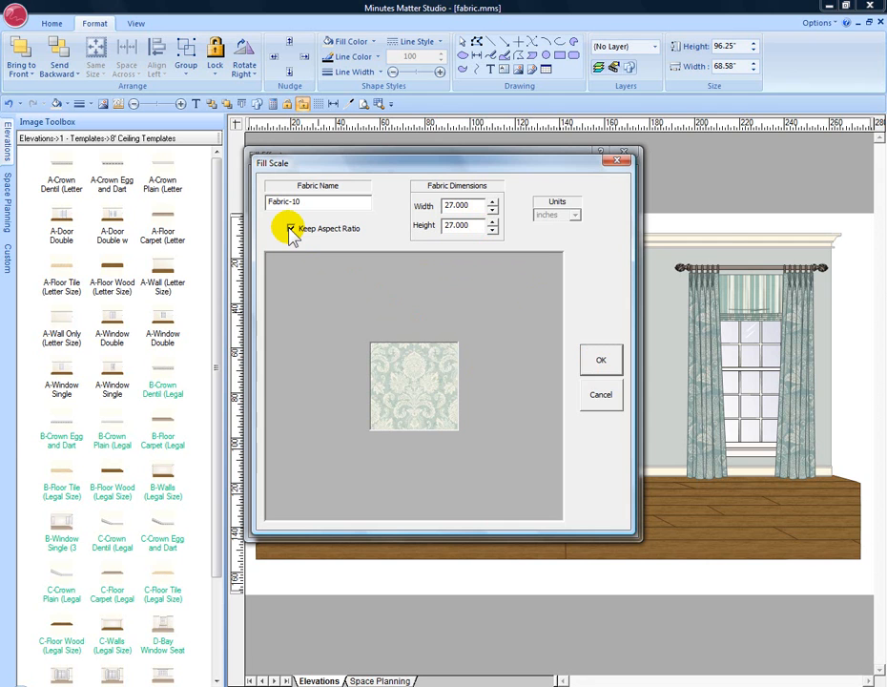
{"action": "left_click", "coordinate": [603, 396]}
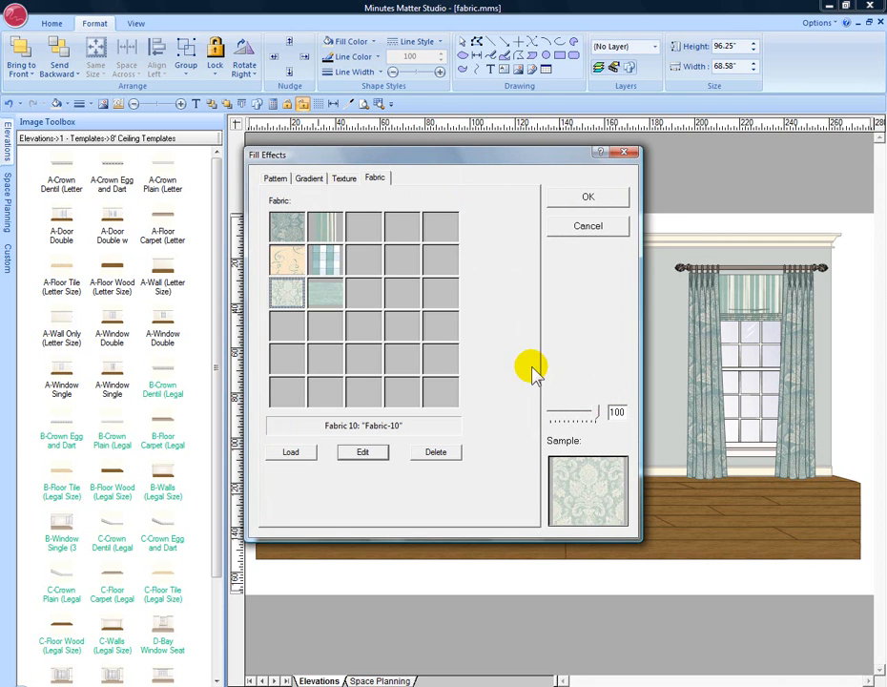
Step: Check the scale settings of the checked fabric in the second row, and leave them without saving changes
{"action": "left_click", "coordinate": [326, 269]}
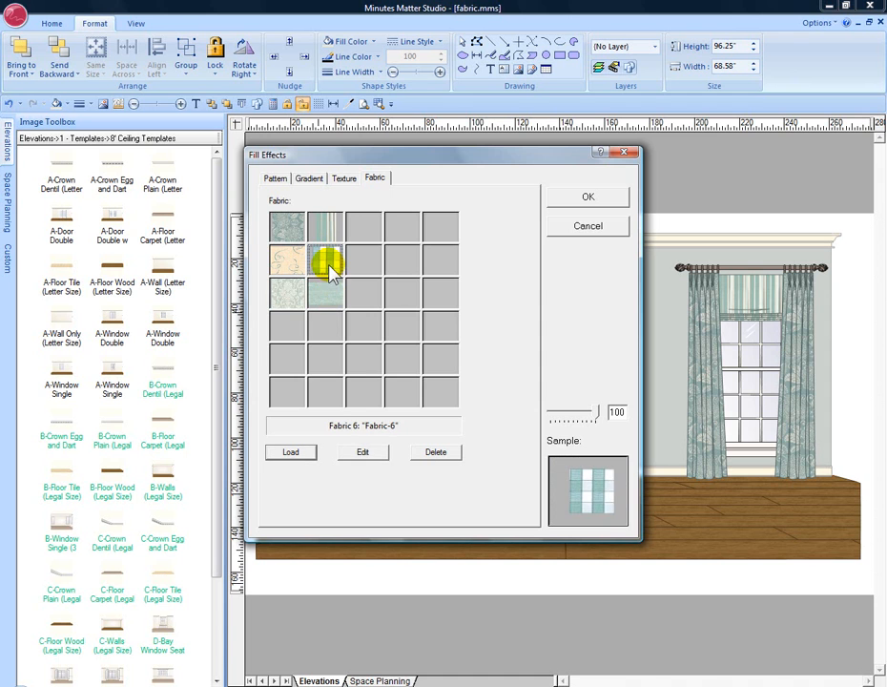
{"action": "left_click", "coordinate": [369, 454]}
{"action": "left_click", "coordinate": [470, 225]}
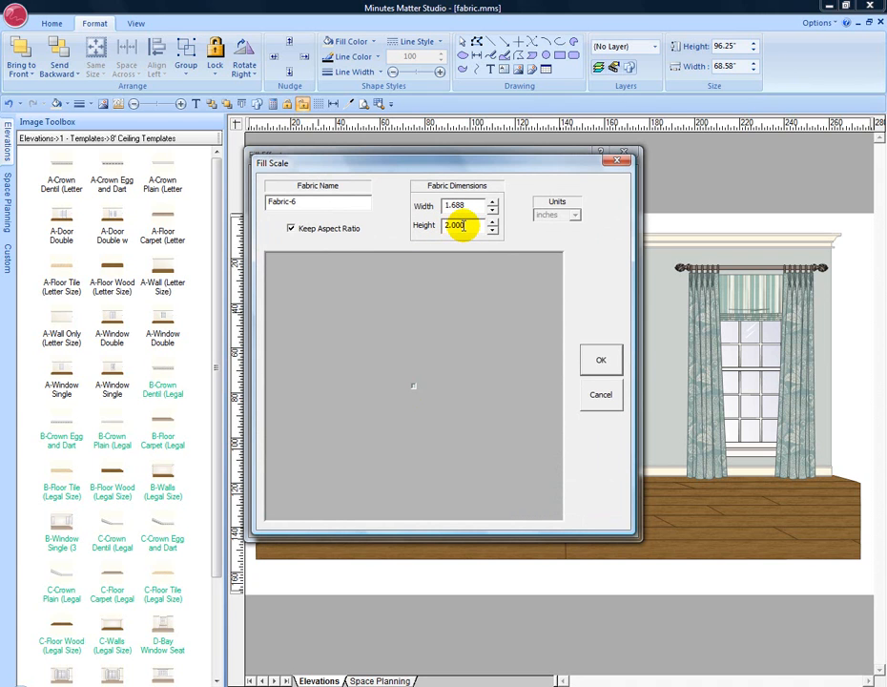
{"action": "left_click", "coordinate": [597, 396]}
Step: Check the scale settings of the cream scroll fabric, close the fill options without applying anything, and deselect the drapery
{"action": "left_click", "coordinate": [289, 261]}
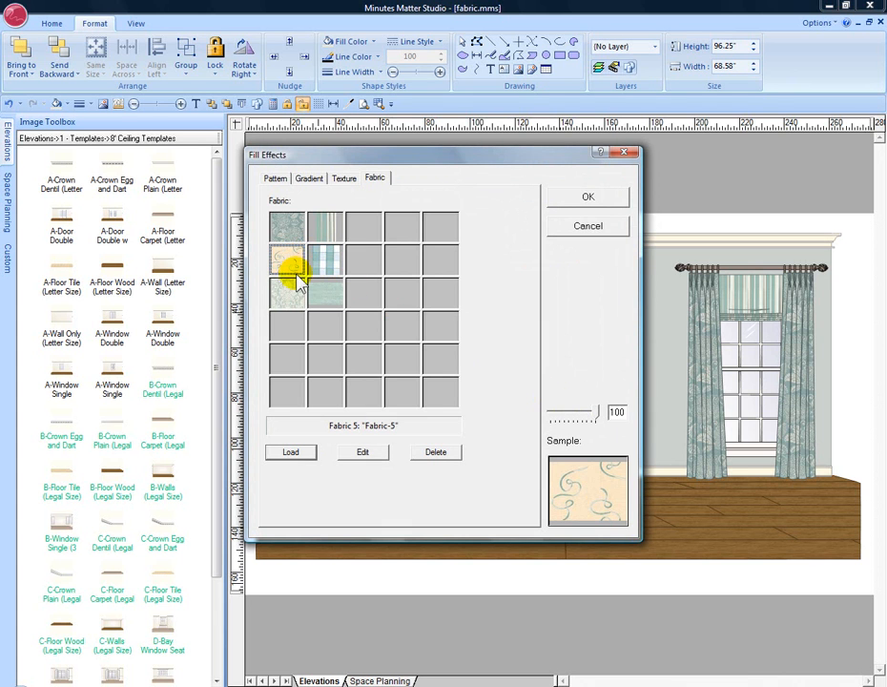
{"action": "left_click", "coordinate": [365, 454]}
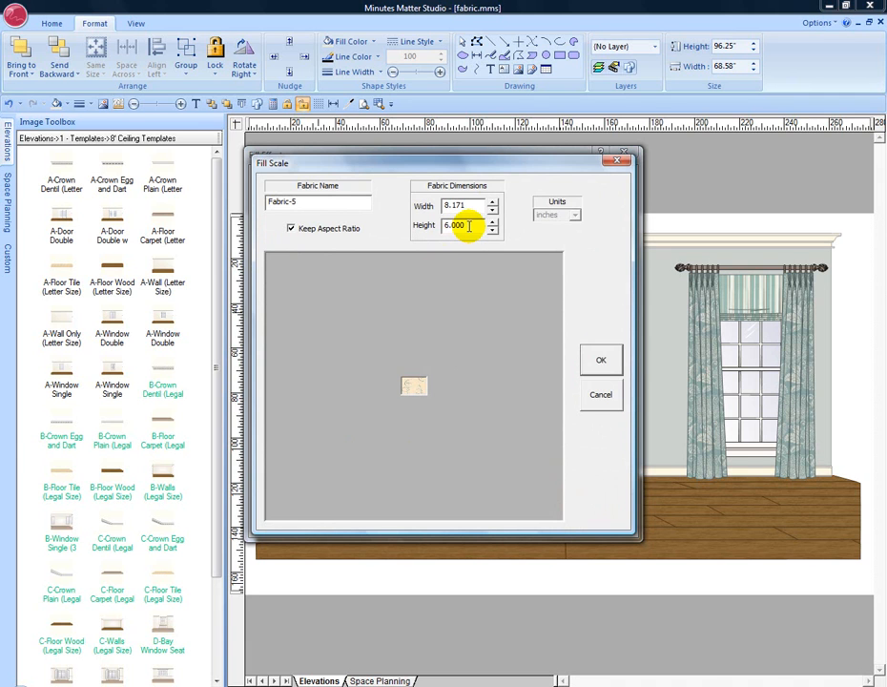
{"action": "left_click", "coordinate": [598, 402]}
{"action": "left_click", "coordinate": [602, 397]}
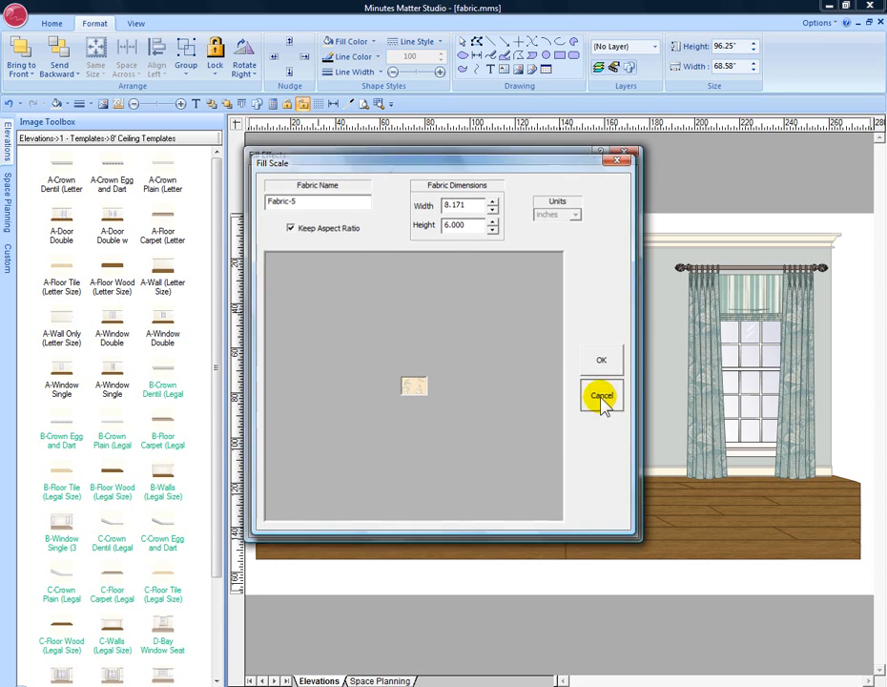
{"action": "left_click", "coordinate": [625, 155]}
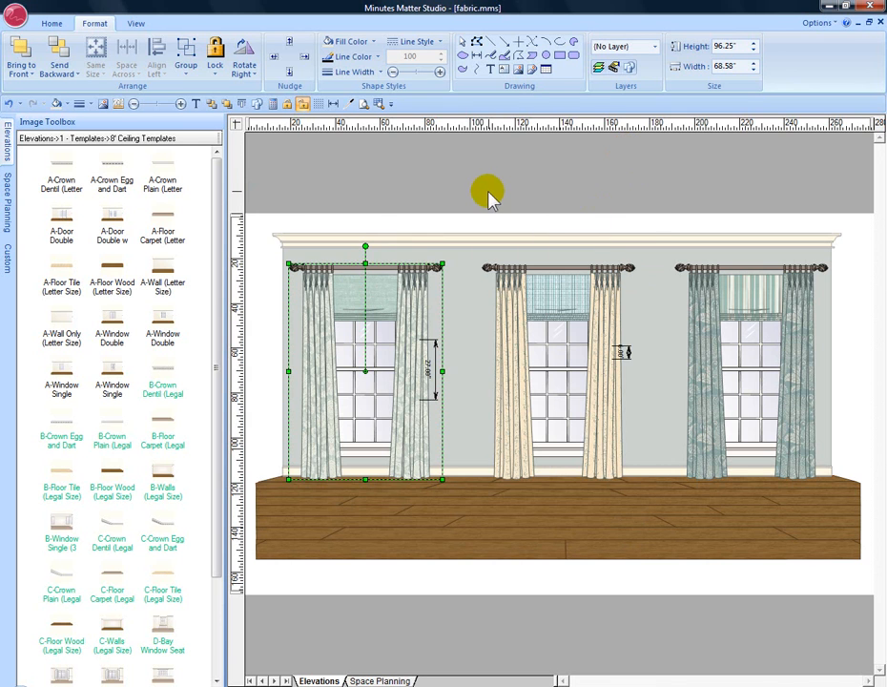
{"action": "left_click", "coordinate": [486, 190]}
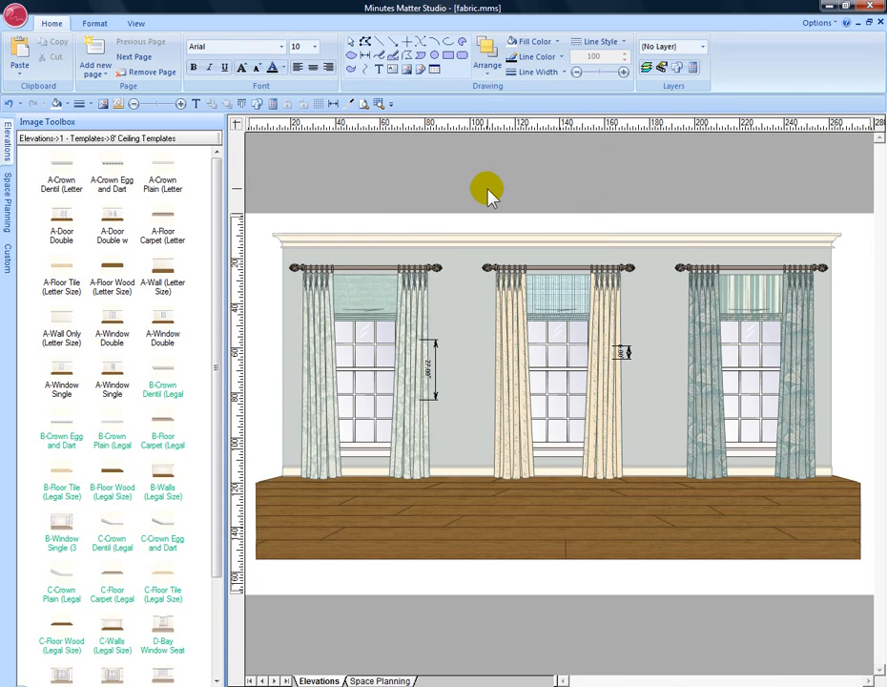